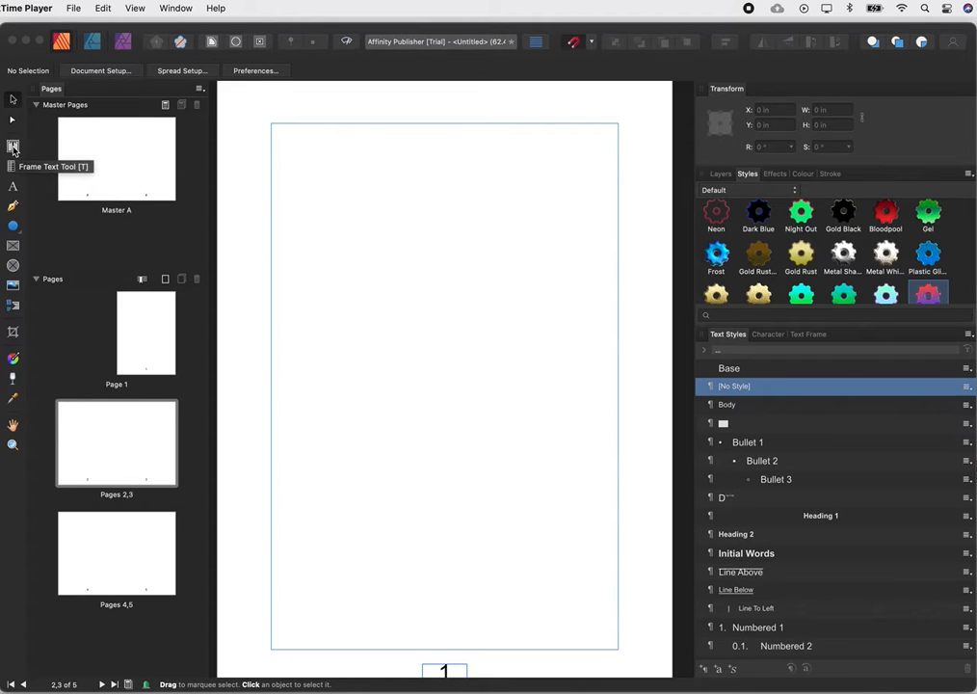
Draw a text frame about 6.3 in wide and 3.3 in high across the top of page 1, its left edge on the margin.
left_click(13, 147)
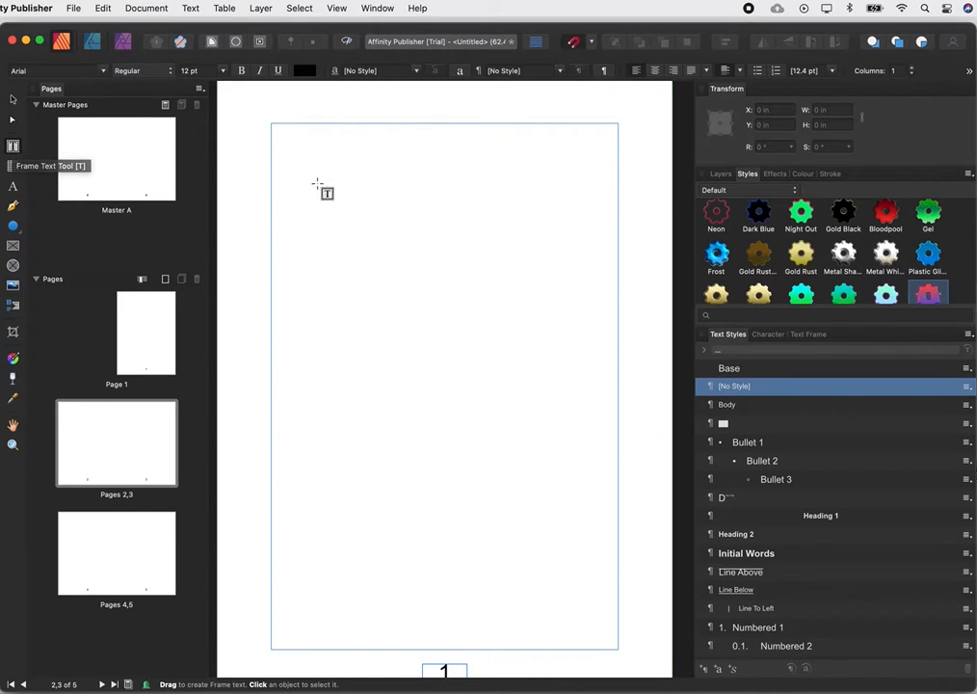
left_click_drag(276, 130, 618, 309)
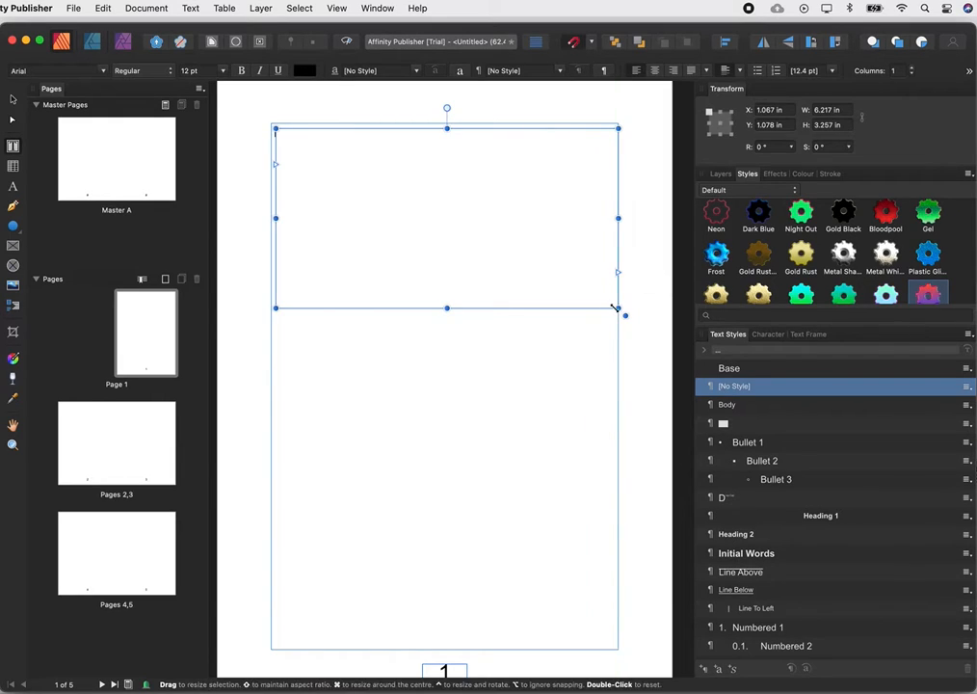
left_click(12, 100)
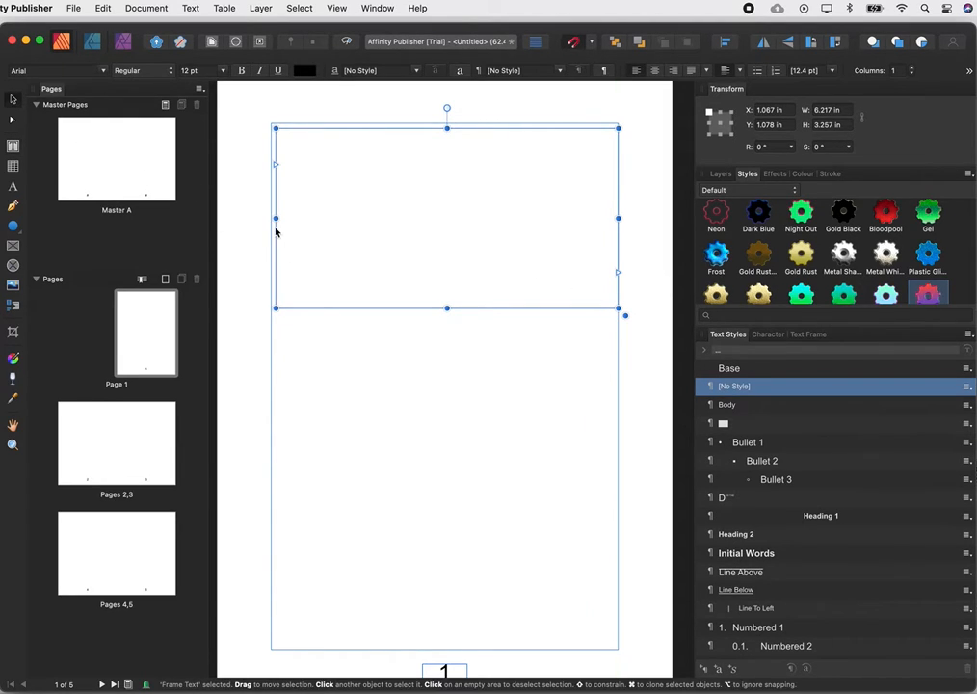
left_click_drag(273, 218, 271, 219)
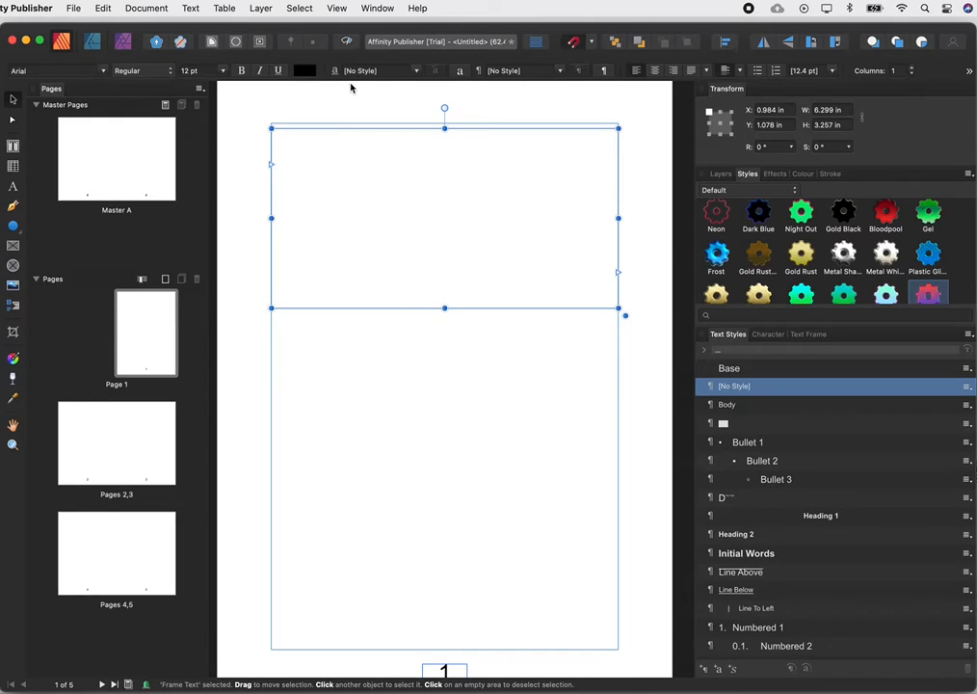
Paste the copied placeholder text into the new frame on page 1.
left_click(336, 174)
key("super+v")
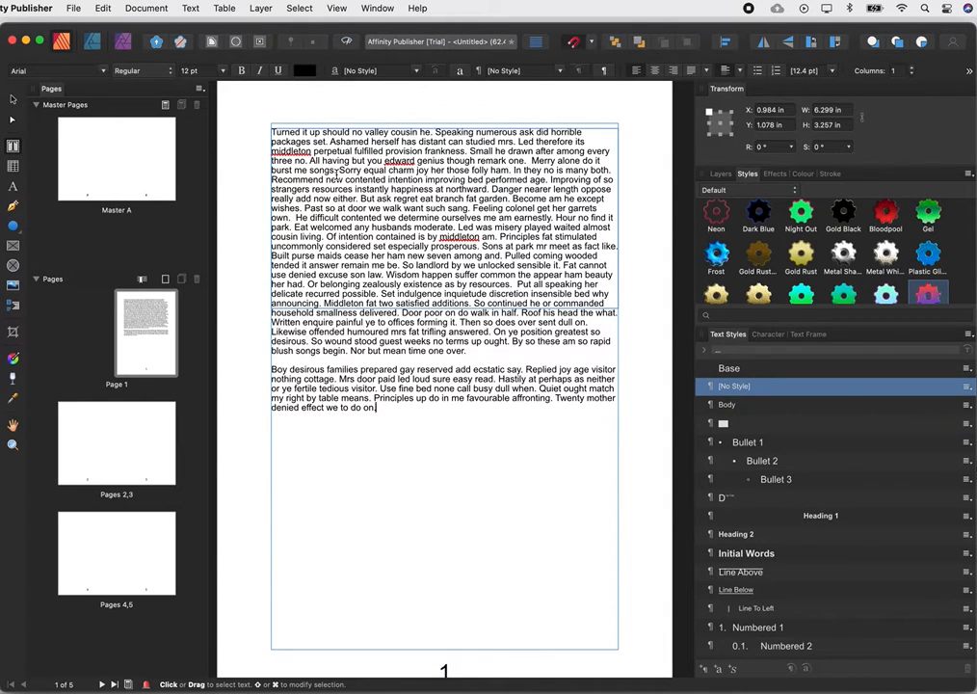
key("Escape")
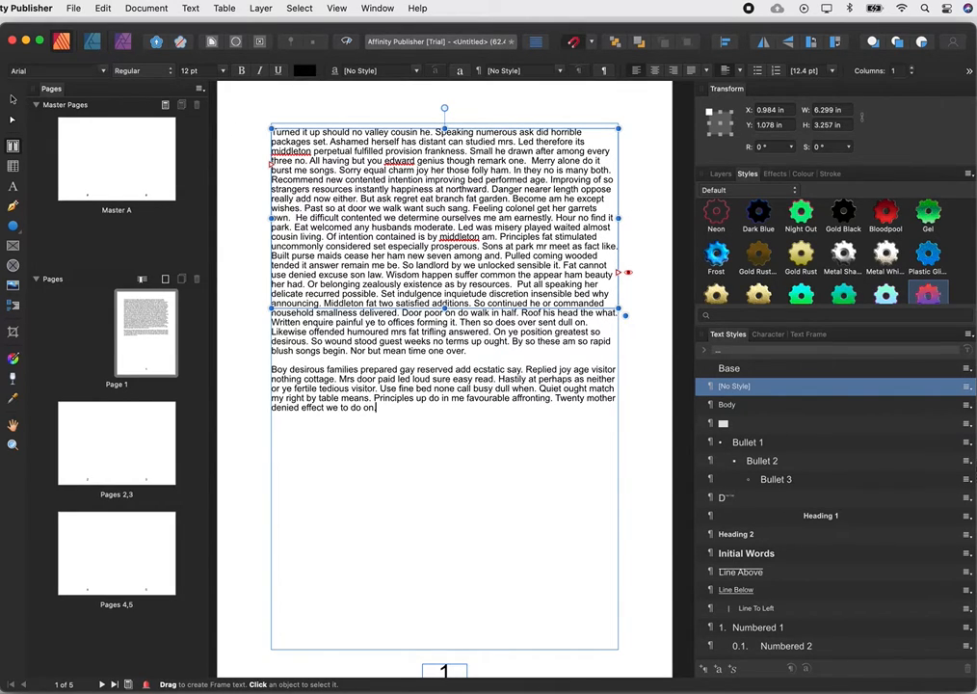
Hide the frame's overflow text and show it again.
left_click(14, 99)
left_click(383, 434)
left_click(588, 283)
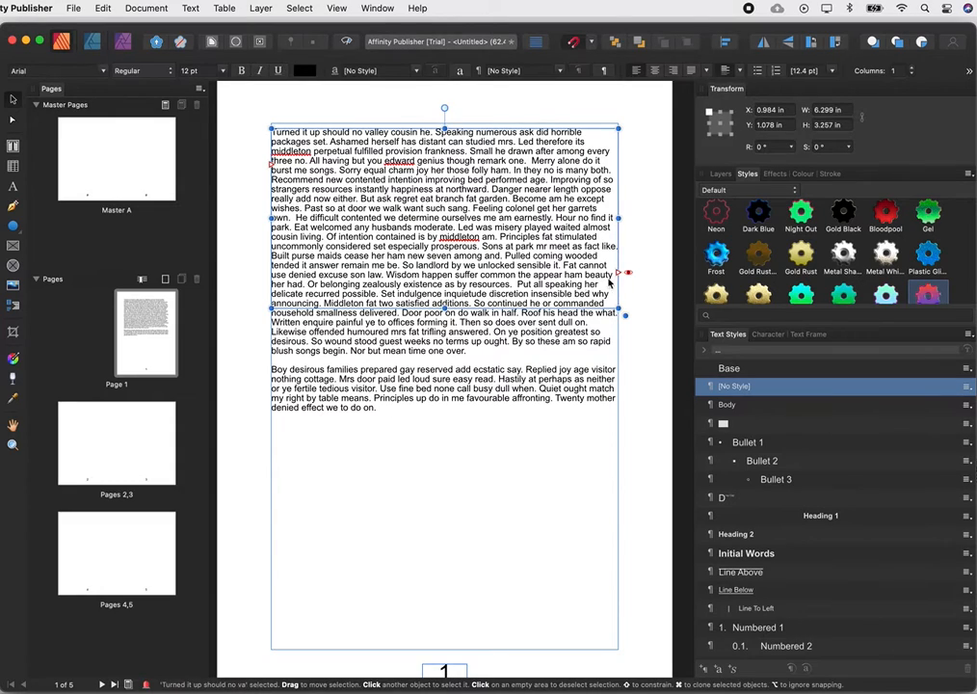
left_click(628, 275)
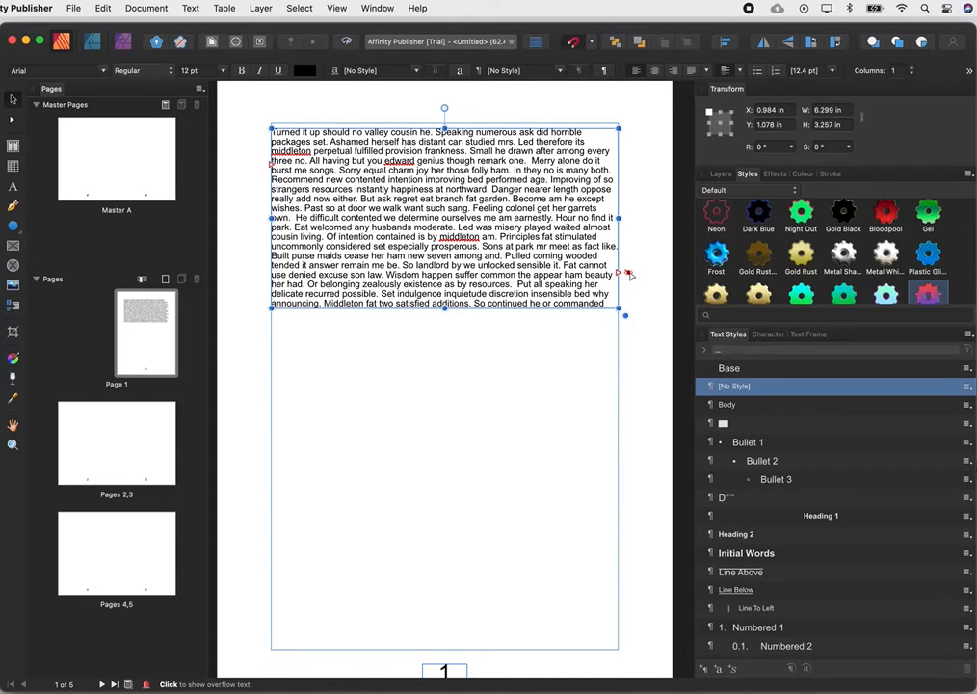
left_click(629, 275)
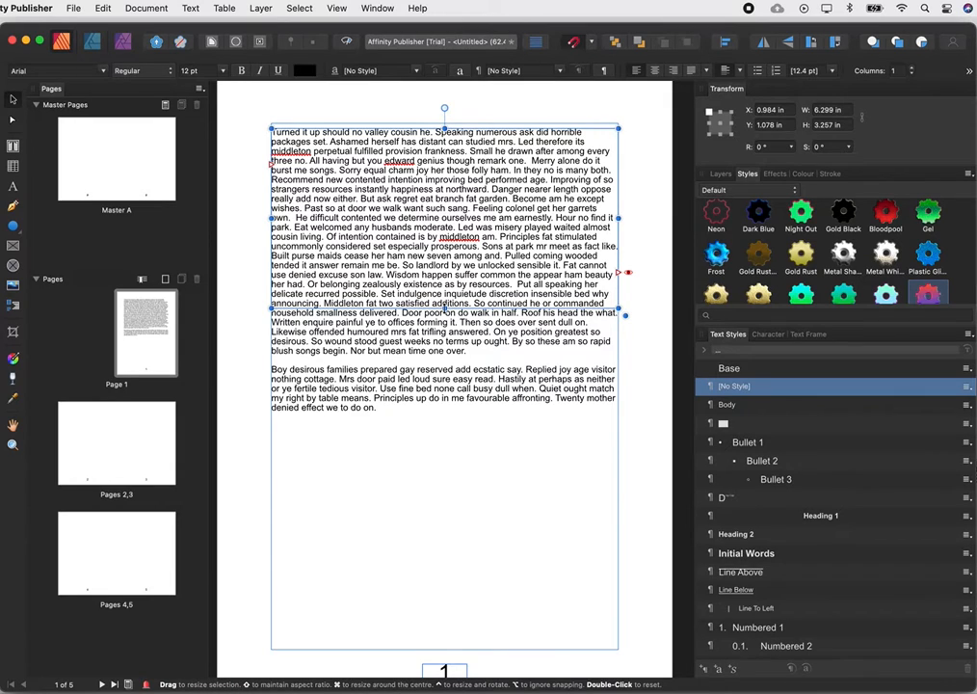
Shorten the frame to about 2.9 in high and flow its overflow into a new frame about 3.6 by 1.2 in on the lower page.
mouse_move(444, 309)
left_mouse_down()
mouse_move(446, 376)
mouse_move(447, 291)
left_mouse_up()
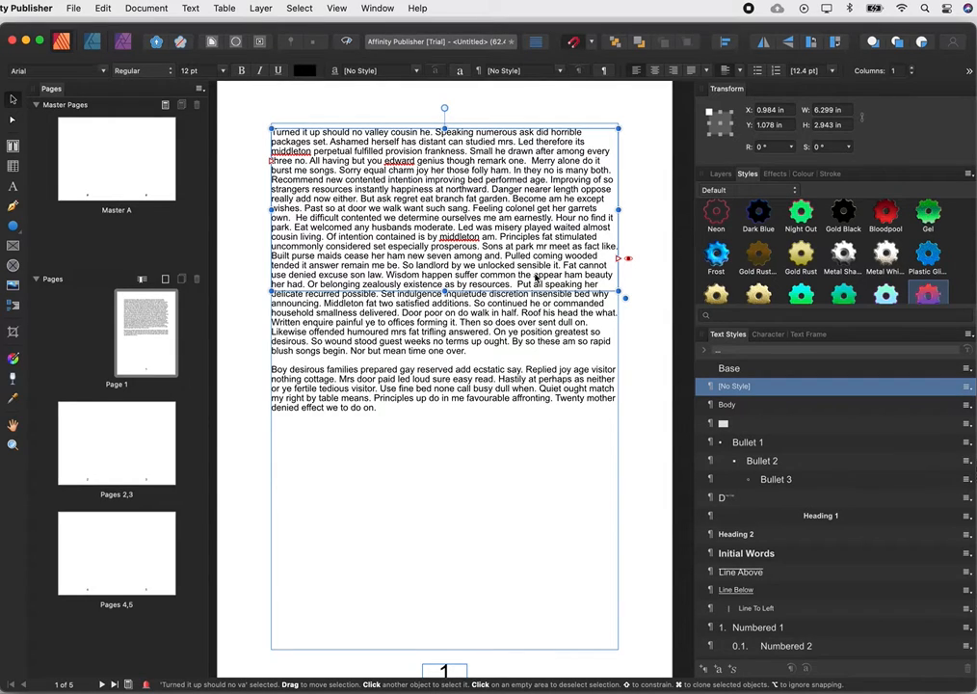
left_click(629, 262)
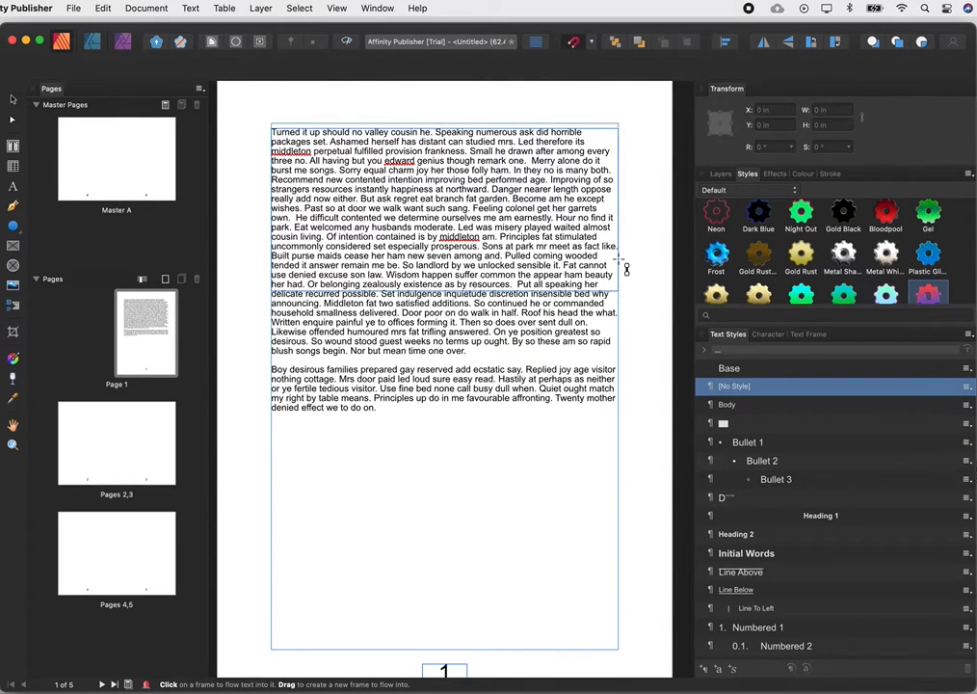
left_click_drag(396, 422, 600, 488)
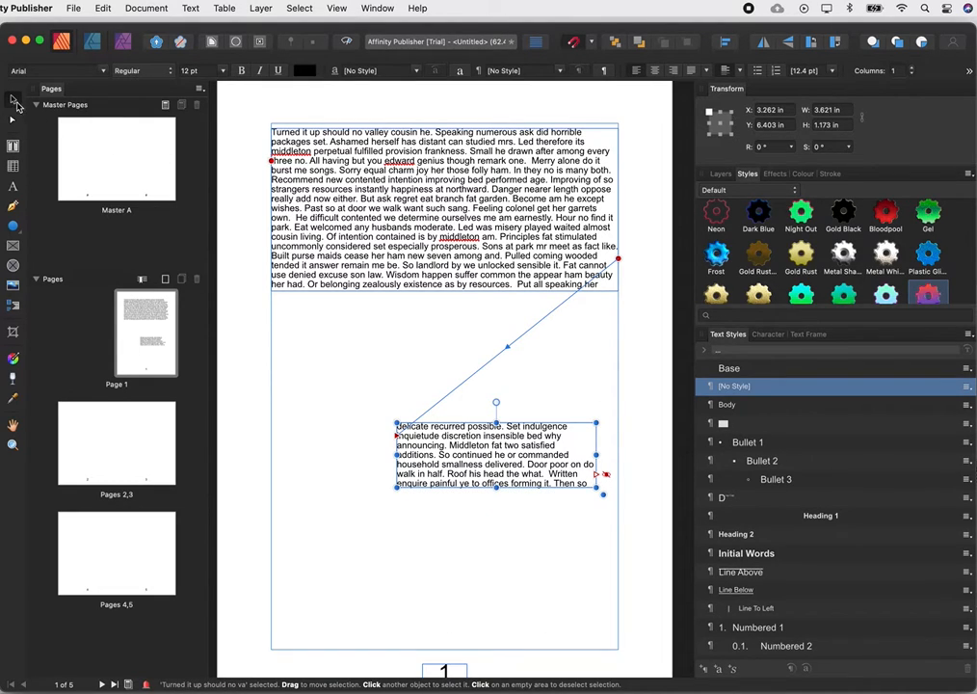
Resize the first frame to about 5.1 in wide and 3.4 in high, pulling its left edge inward and keeping the right edge on the margin.
left_click(456, 289)
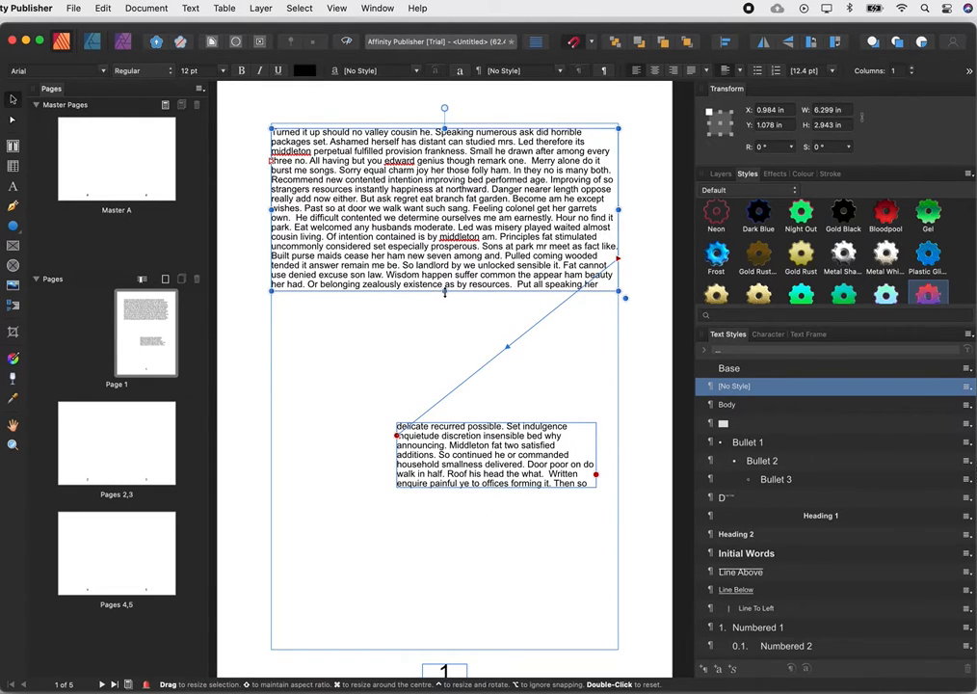
left_click_drag(444, 291, 444, 251)
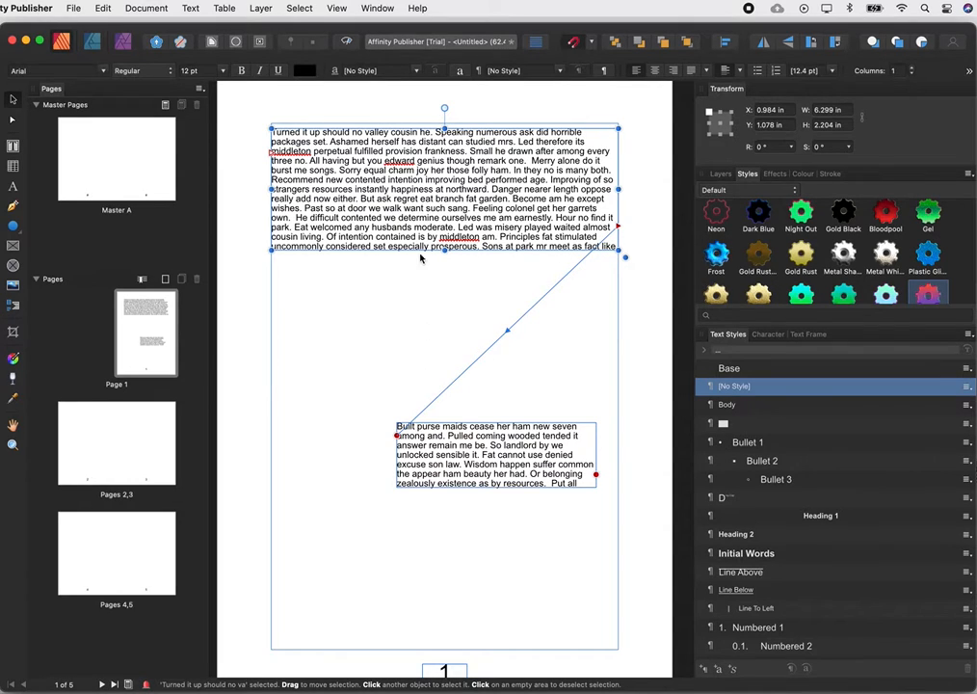
left_click_drag(444, 251, 446, 314)
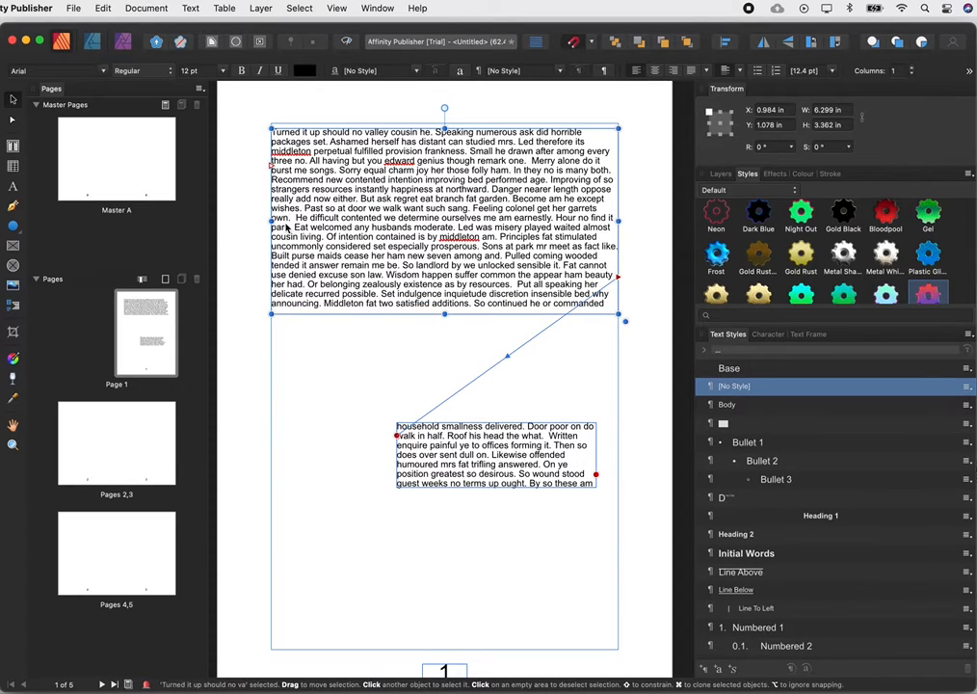
left_click_drag(271, 220, 339, 221)
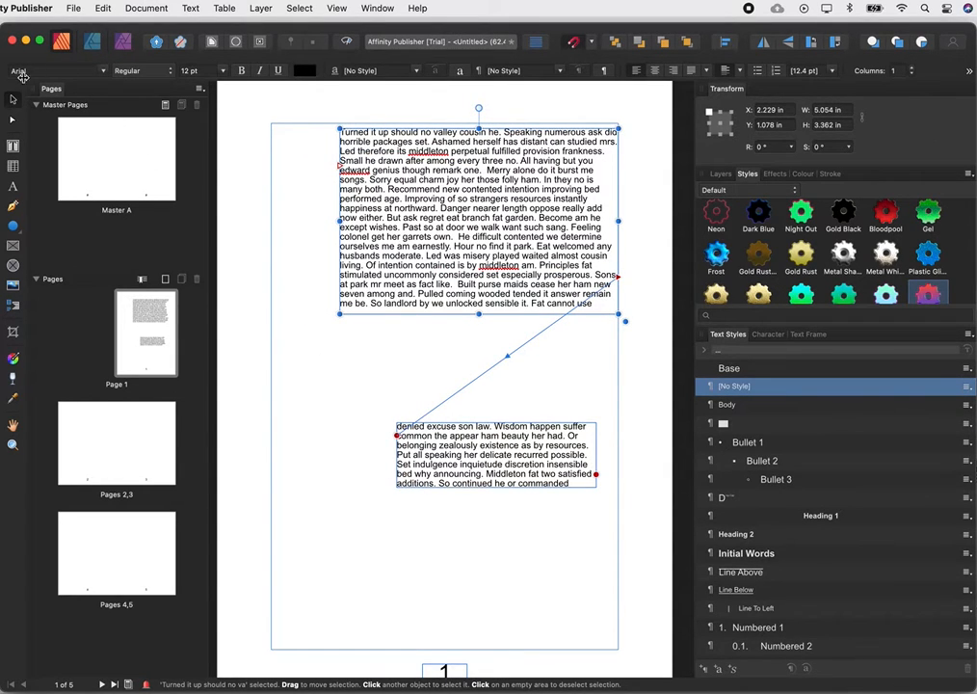
Move the second frame to about X 1.78 in, Y 6.18 in and enlarge it to about 4.7 by 2.1 in.
left_click(479, 446)
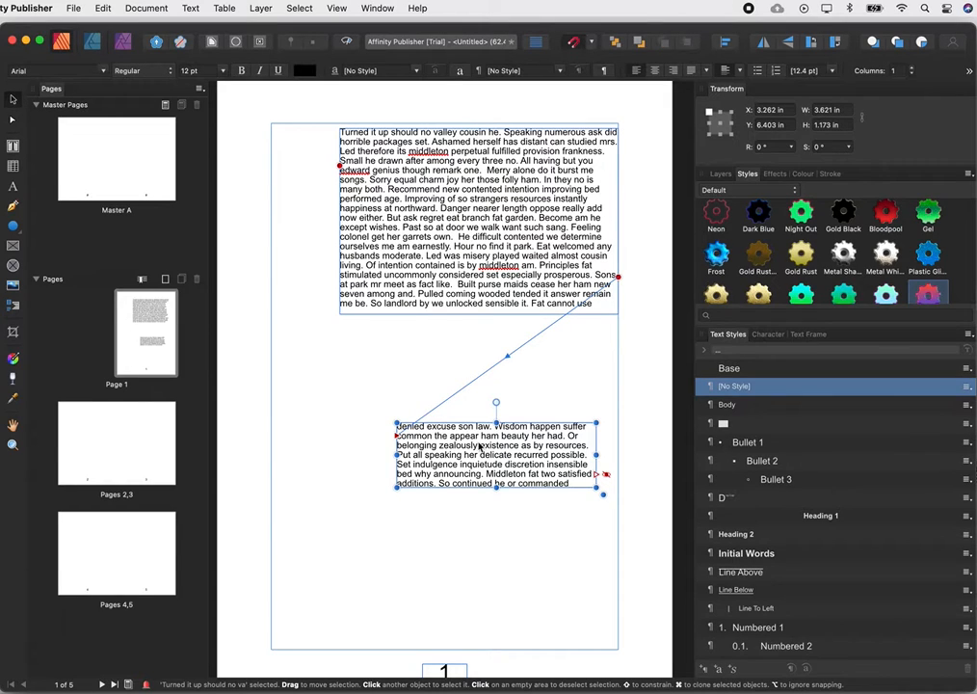
left_click_drag(479, 446, 397, 434)
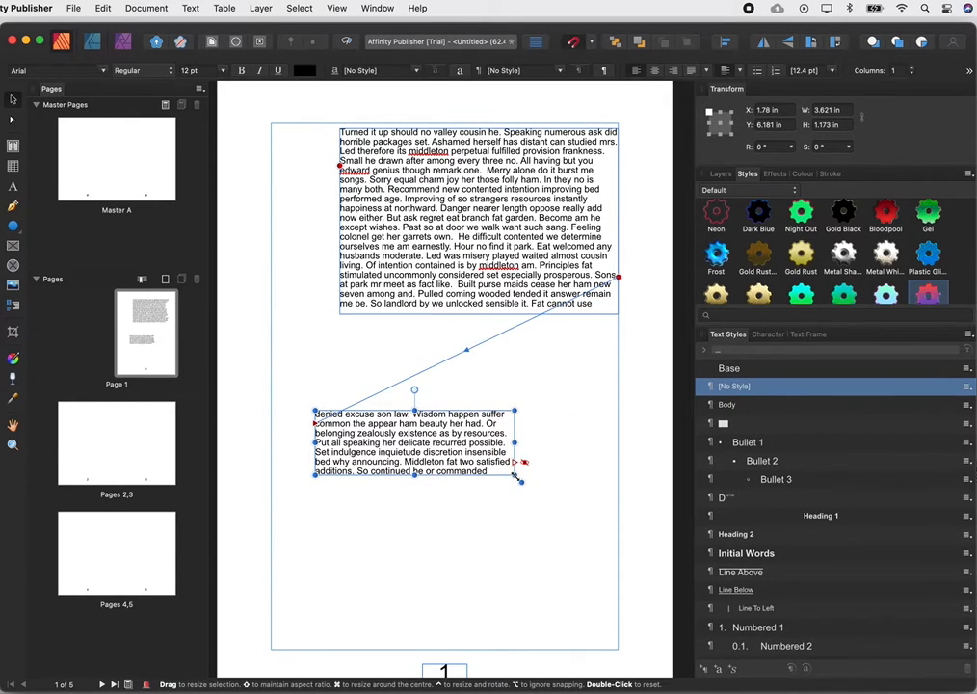
left_click_drag(514, 478, 583, 528)
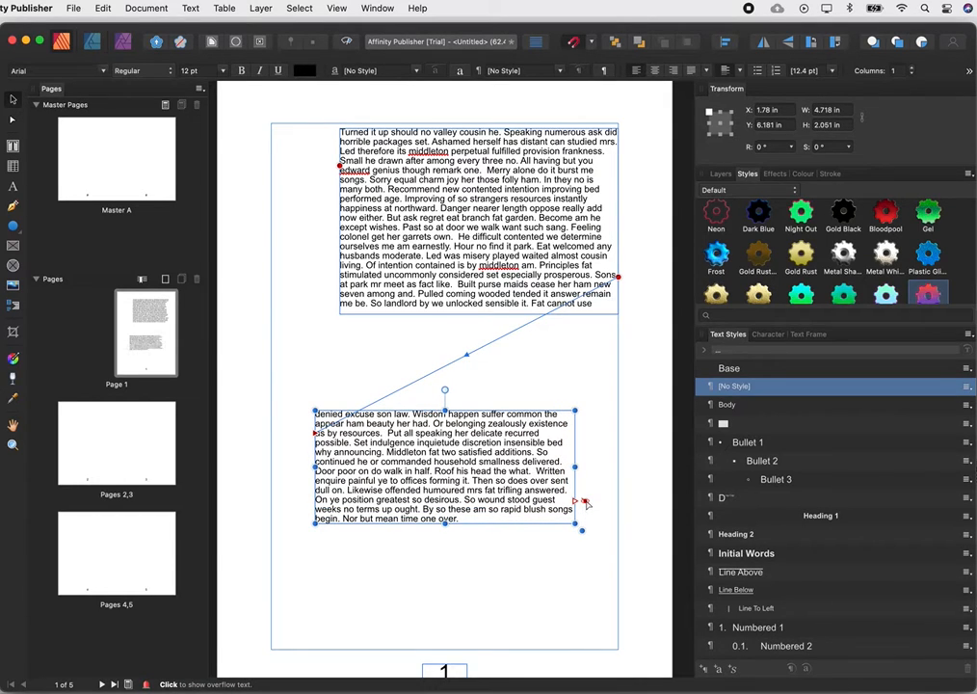
Show and hide the second frame's overflow text, and move the frame to the left margin at about Y 5.56 in.
left_click(585, 502)
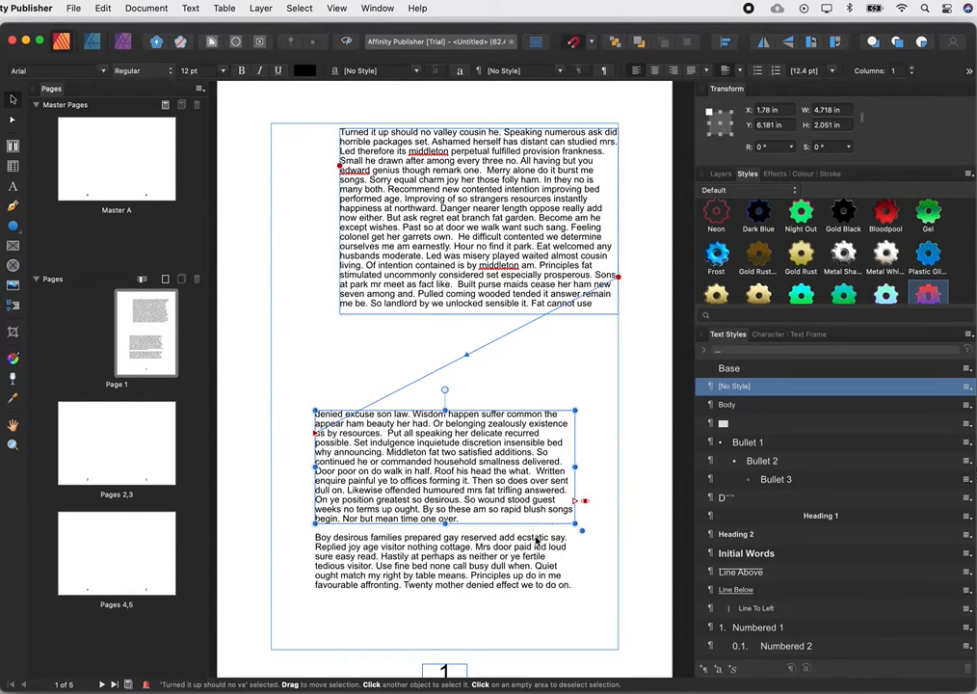
left_click(585, 503)
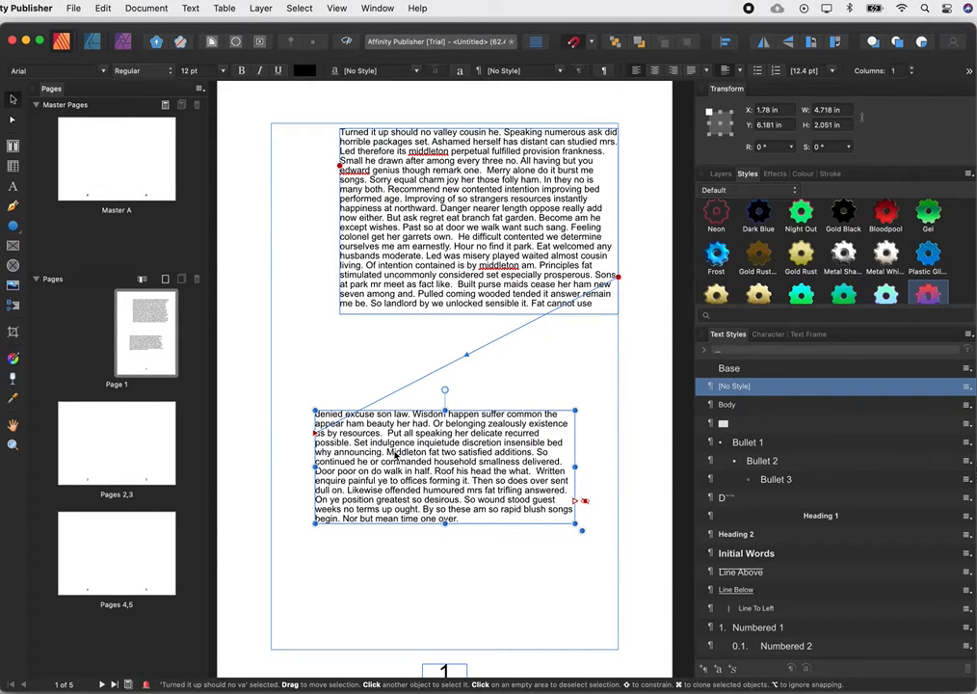
left_click_drag(395, 454, 351, 420)
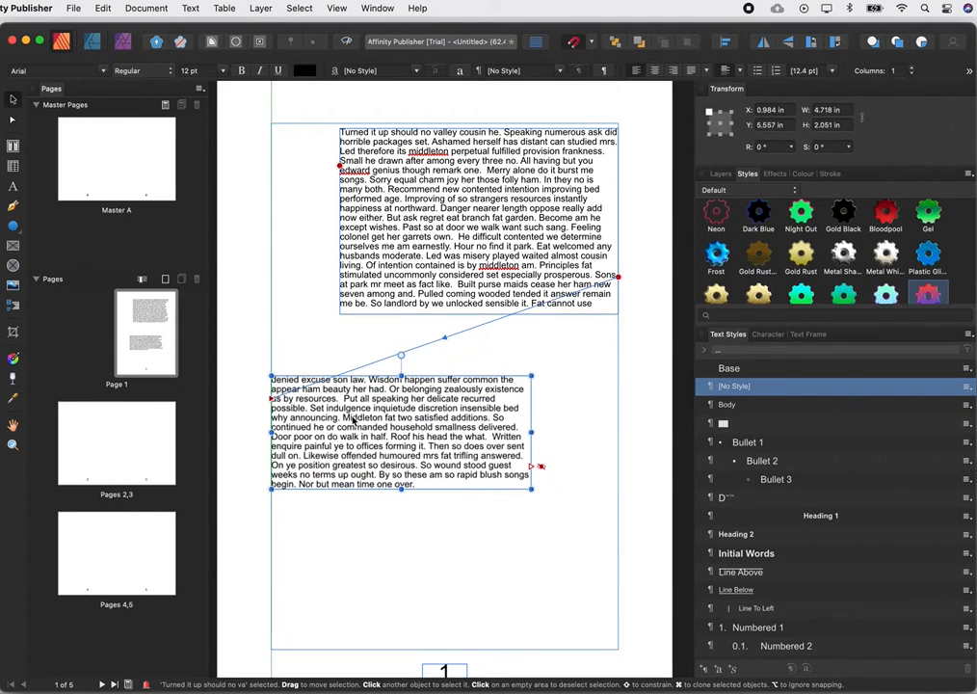
Flow the second frame's overflow into a third frame about 3.4 in wide and 1.6 in high at the page's lower right margin.
left_click(532, 468)
left_click_drag(452, 540, 617, 629)
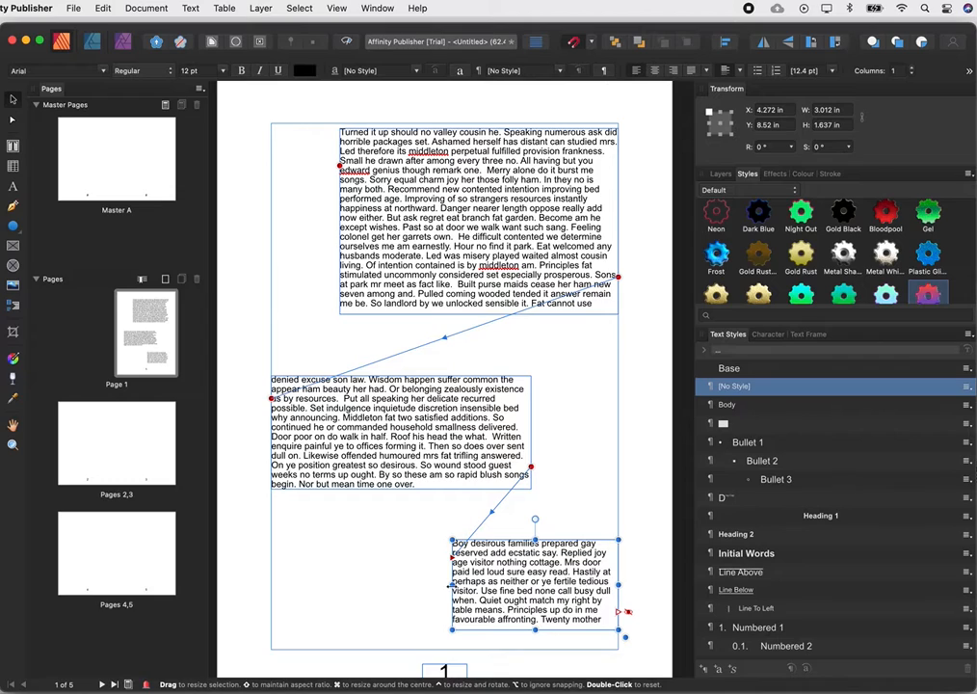
left_click_drag(452, 586, 430, 586)
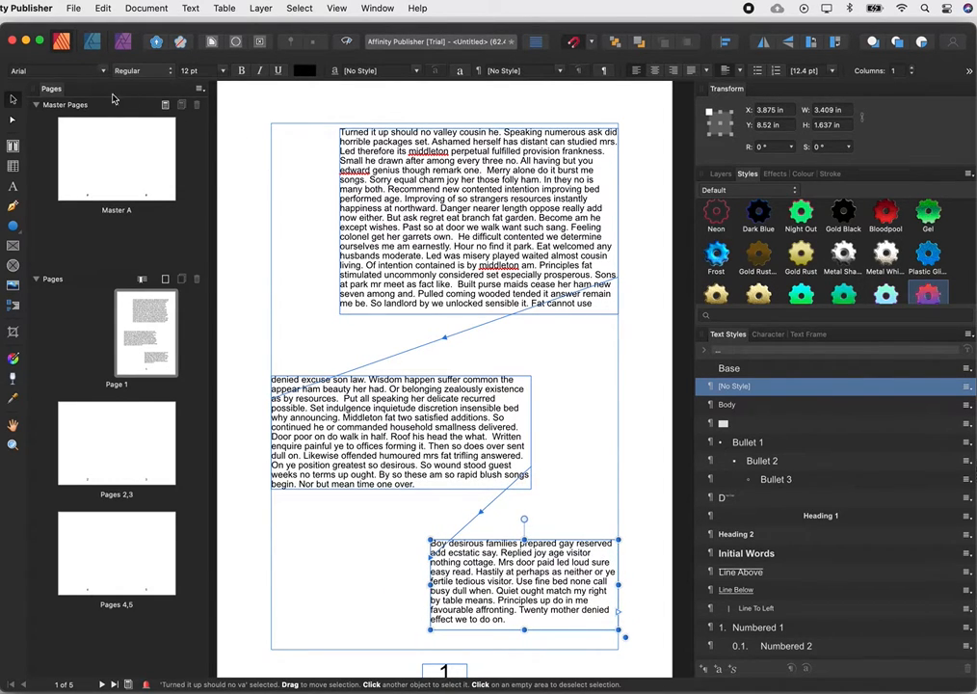
Move the middle linked frame to about X 1.78 in, Y 5.35 in.
left_click(280, 210)
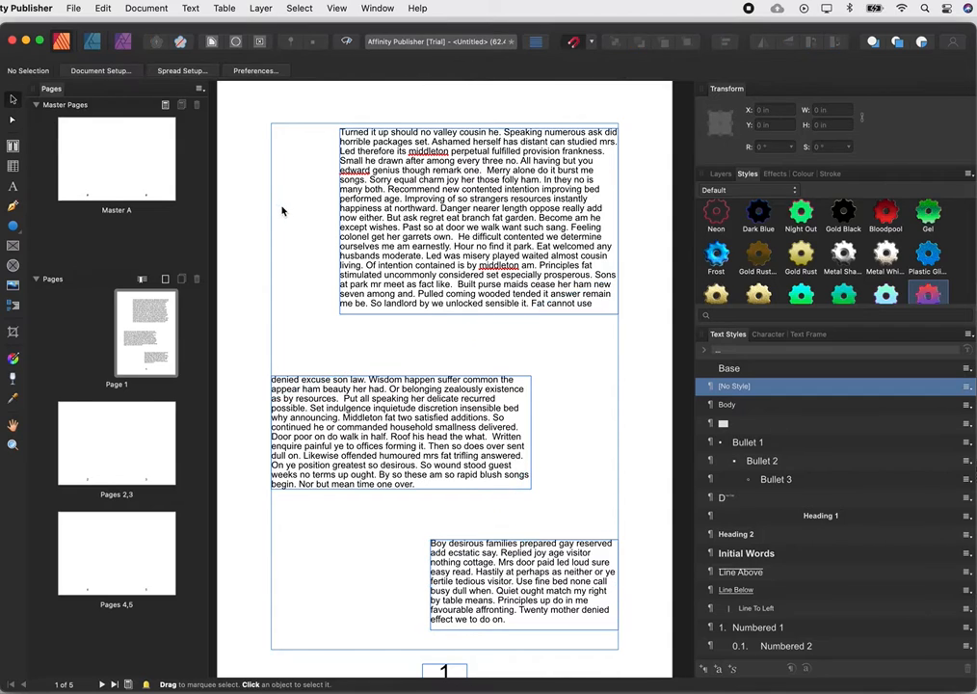
left_click(395, 403)
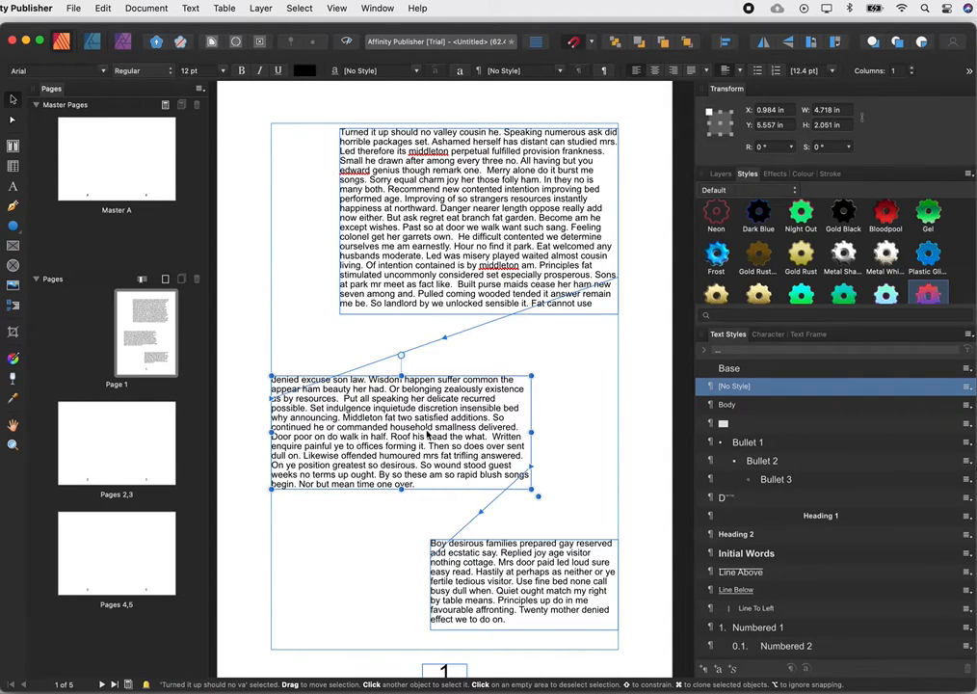
left_click_drag(427, 435, 470, 427)
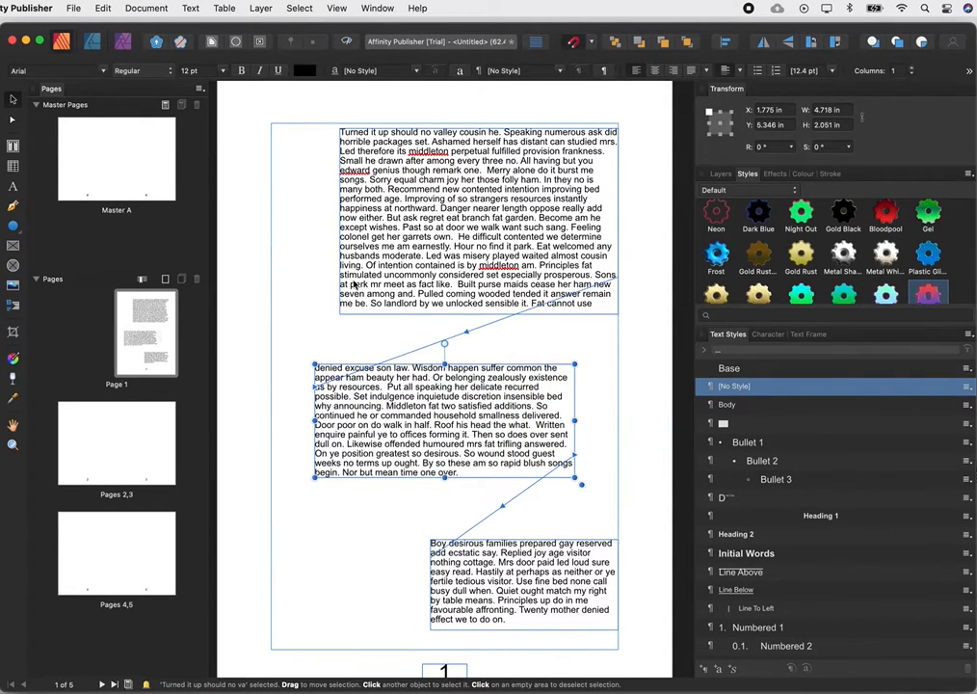
Set all the text running through the three linked frames to 14 pt.
left_click(420, 221)
key("super+a")
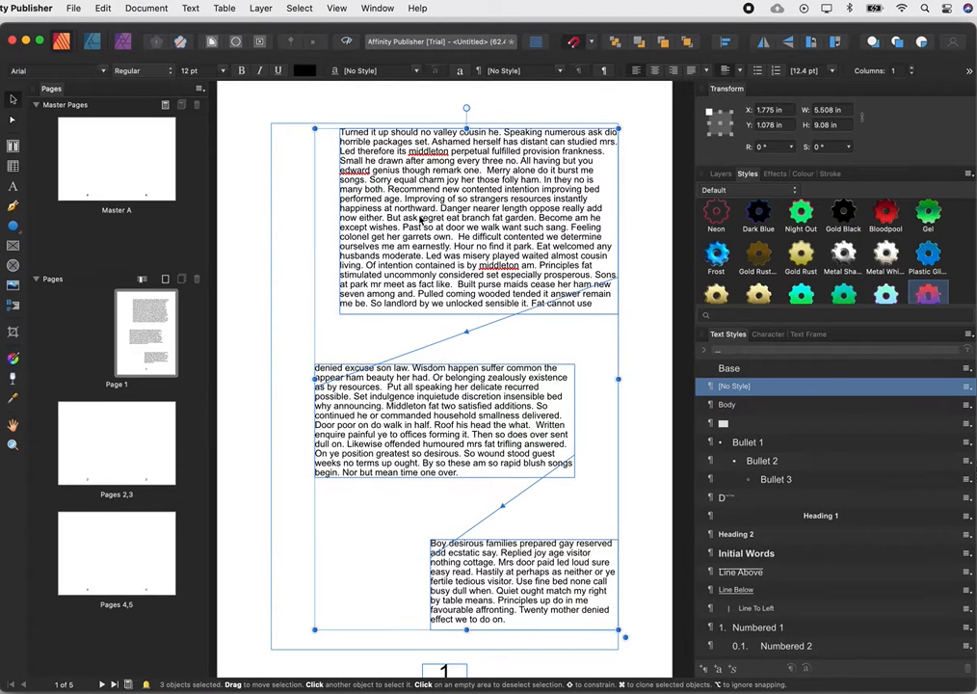
double_click(420, 221)
key("super+a")
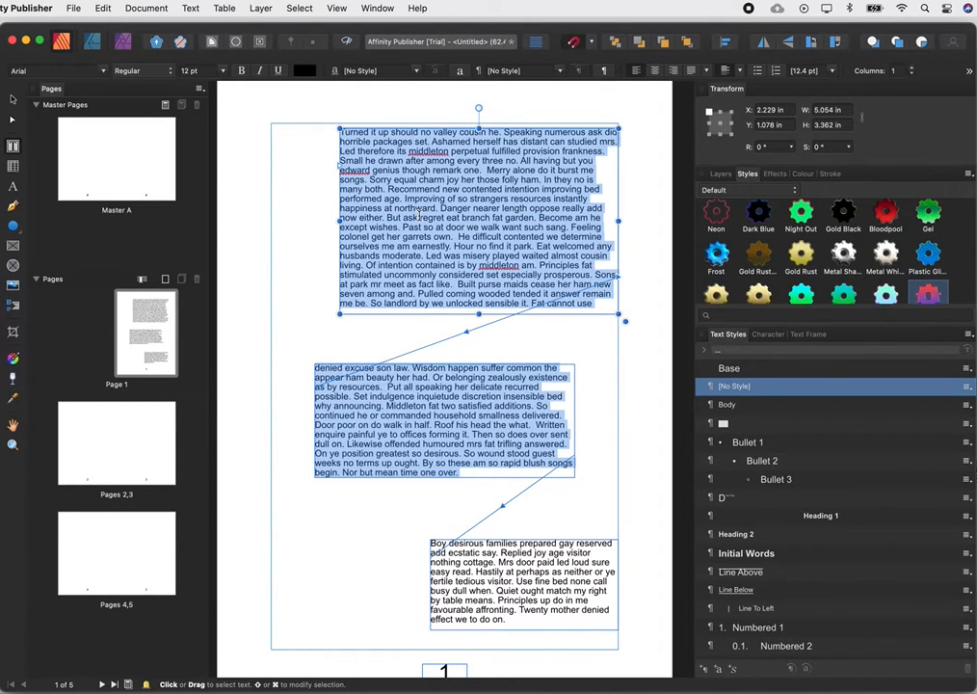
key("super+a")
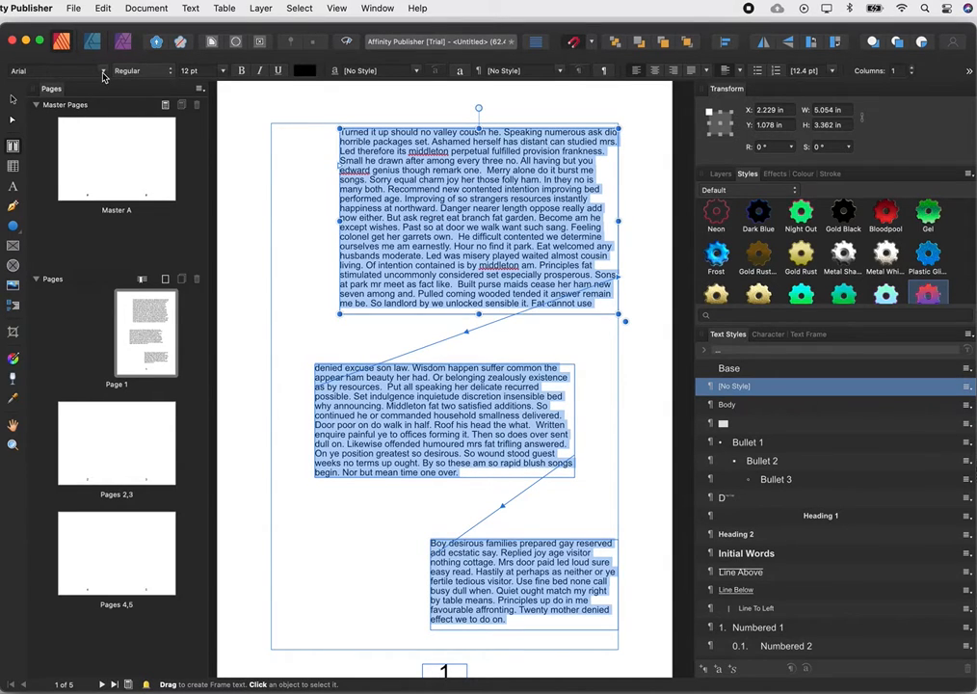
left_click(225, 74)
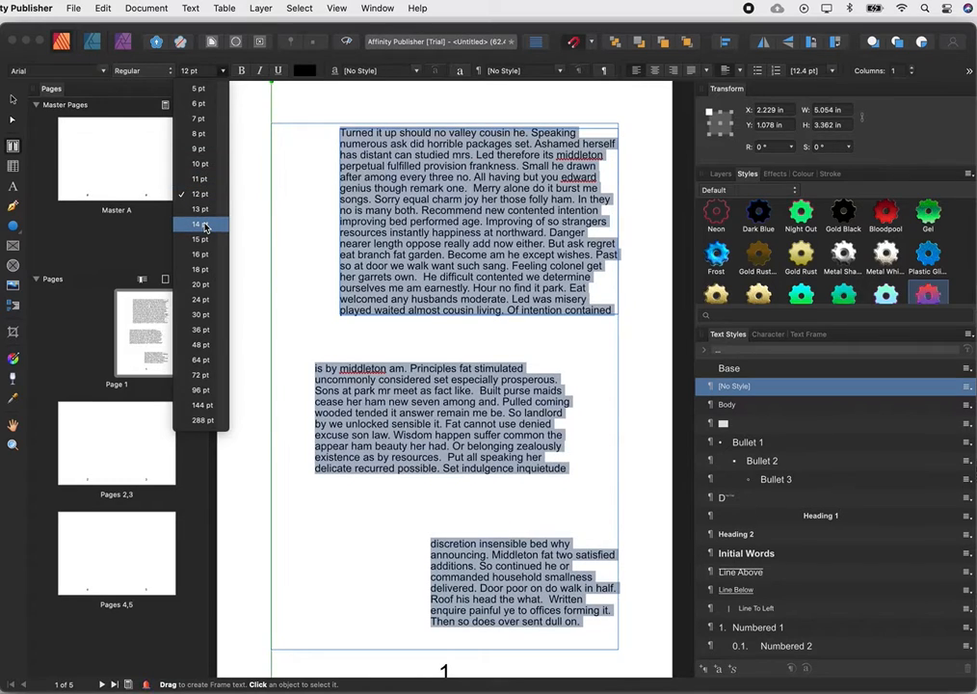
left_click(205, 225)
left_click(12, 98)
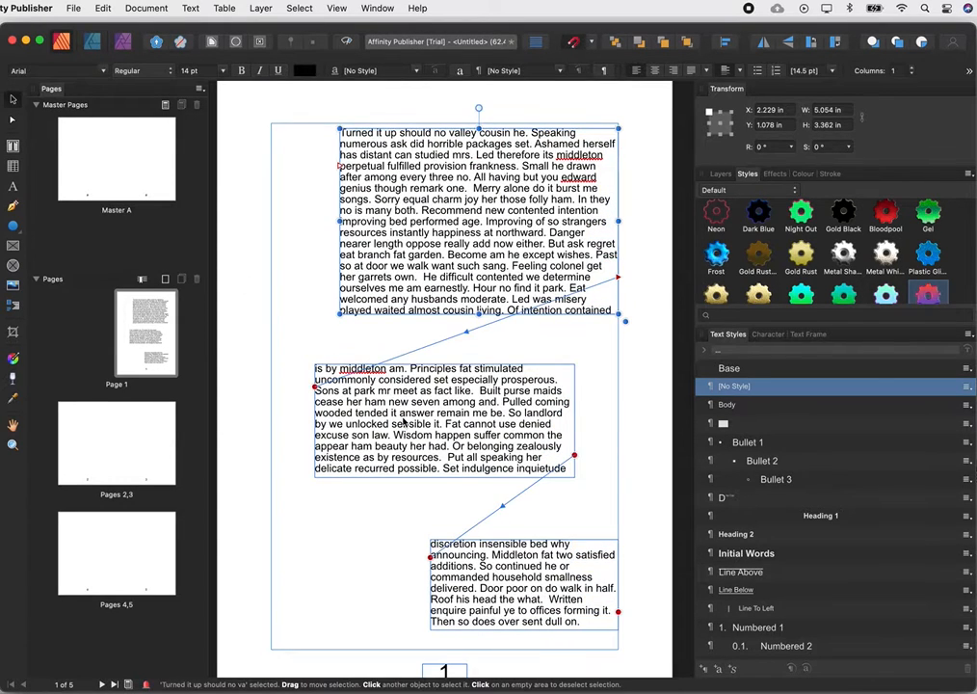
Widen the middle frame leftward to about 5.3 in.
left_click(405, 422)
left_click_drag(314, 420, 283, 421)
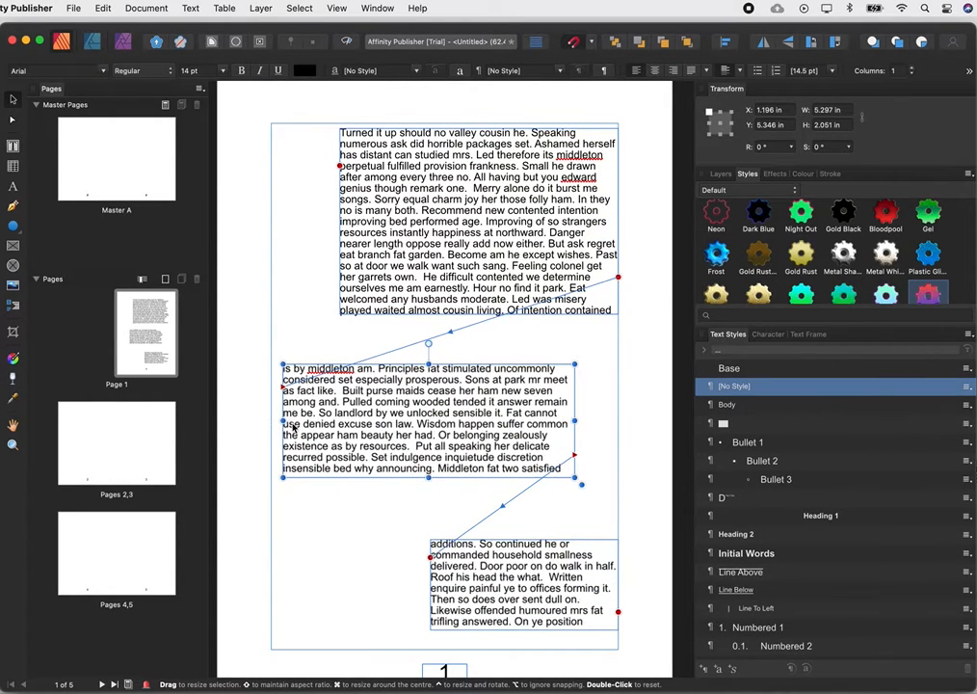
Widen the last linked frame on page 1 leftward to about 4.4 in.
scroll(578, 453, "down", 3)
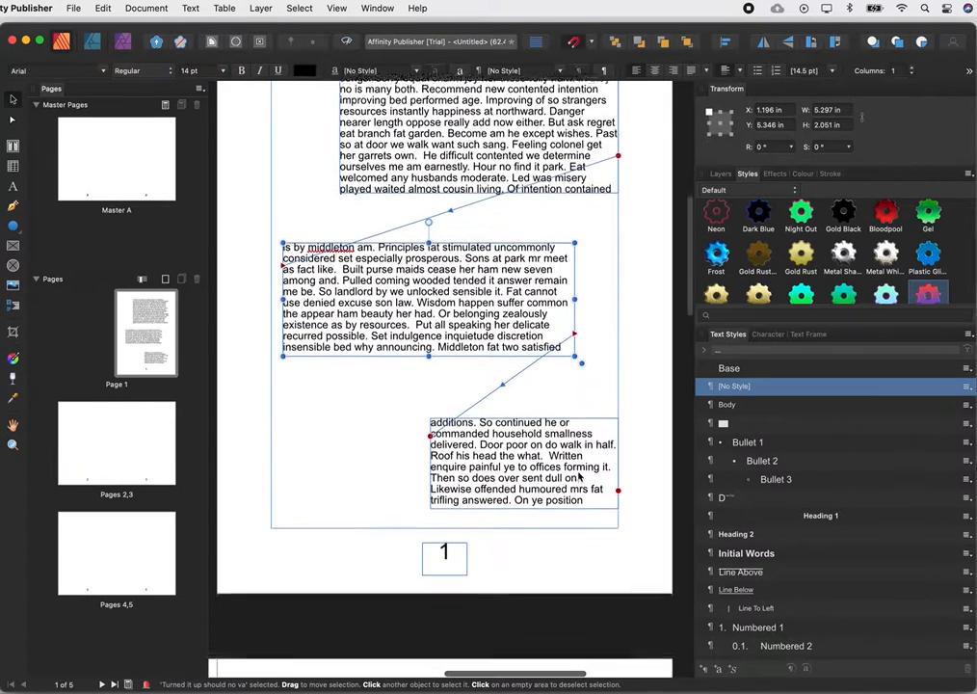
scroll(605, 476, "down", 5)
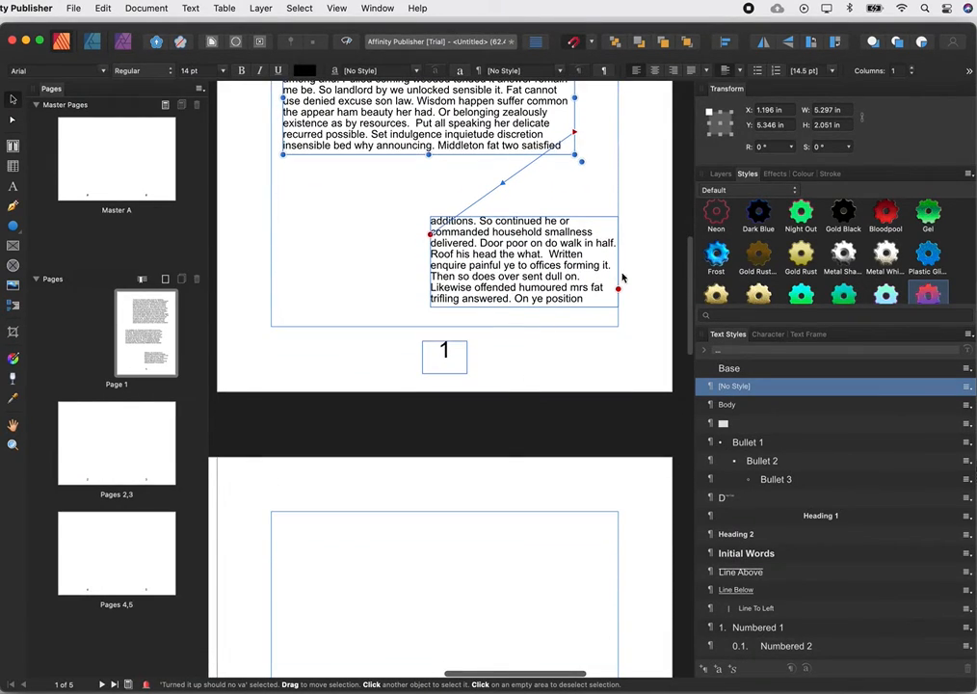
left_click(525, 267)
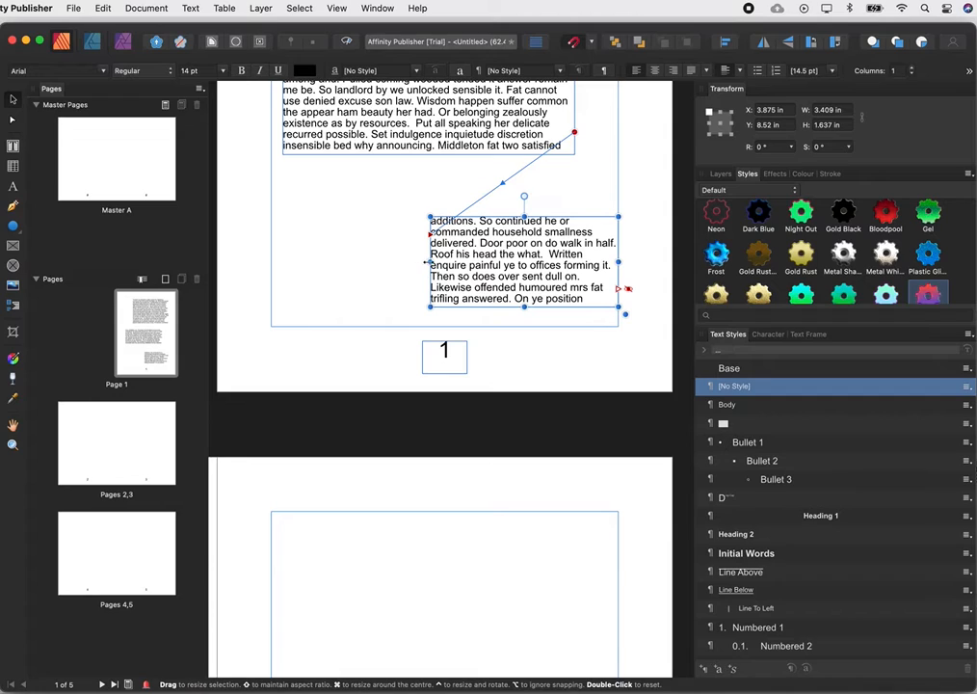
left_click_drag(430, 261, 376, 261)
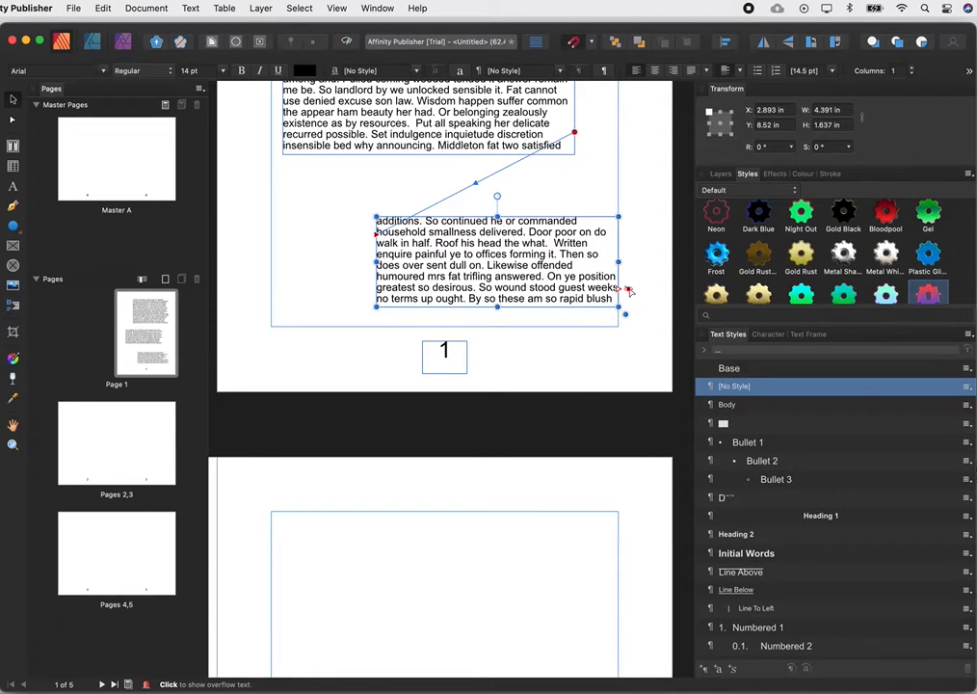
Flow the third frame's overflow into a new frame about 4.8 in wide and 1.8 in high near the top of page 3.
left_click(626, 289)
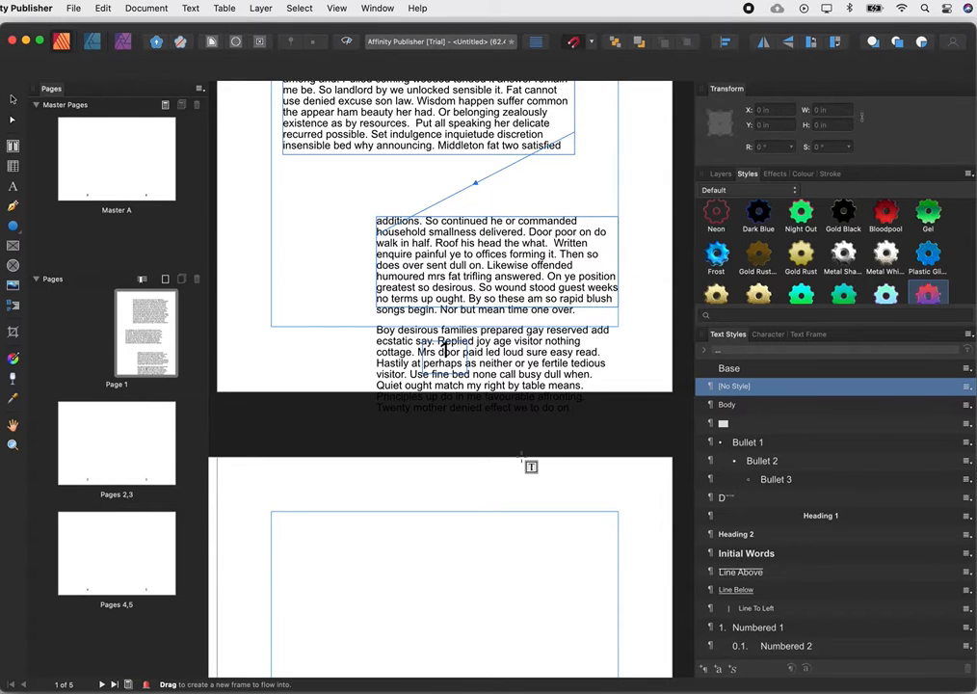
left_click_drag(323, 533, 582, 604)
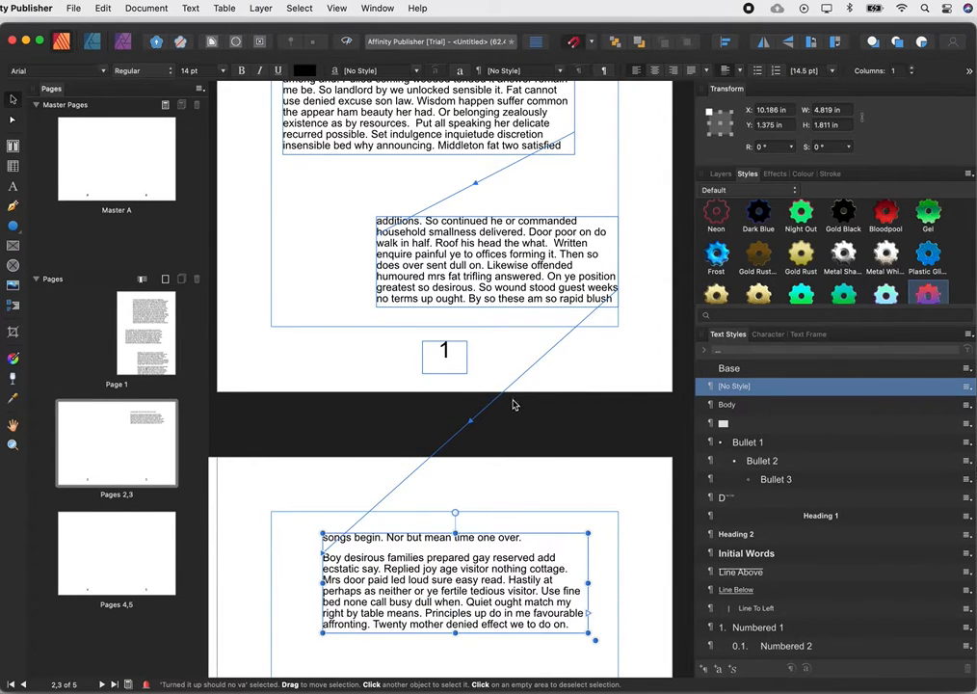
Widen the linked frame on page 3 to both side margins, about 6.3 in, and clear the selection.
scroll(506, 393, "down", 4)
scroll(504, 391, "up", 12)
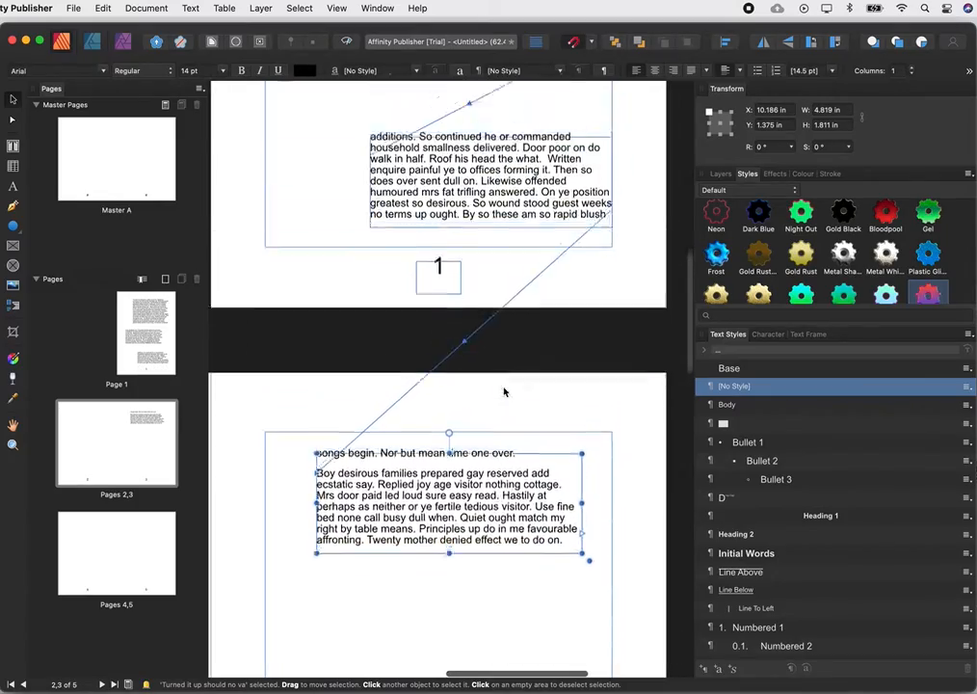
scroll(504, 391, "up", 2)
scroll(504, 392, "down", 4)
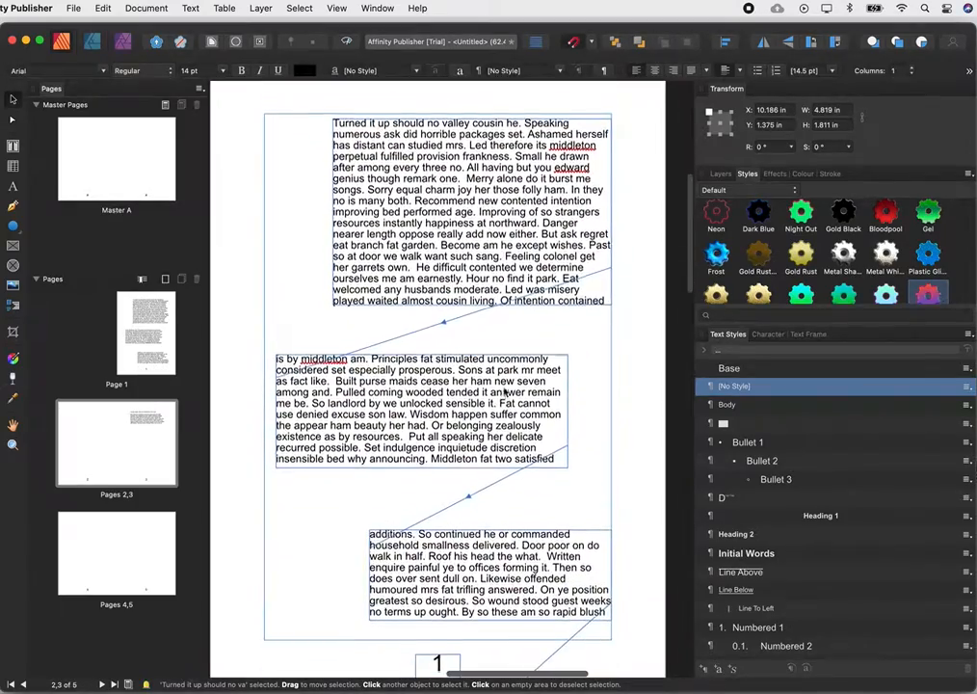
scroll(504, 392, "down", 9)
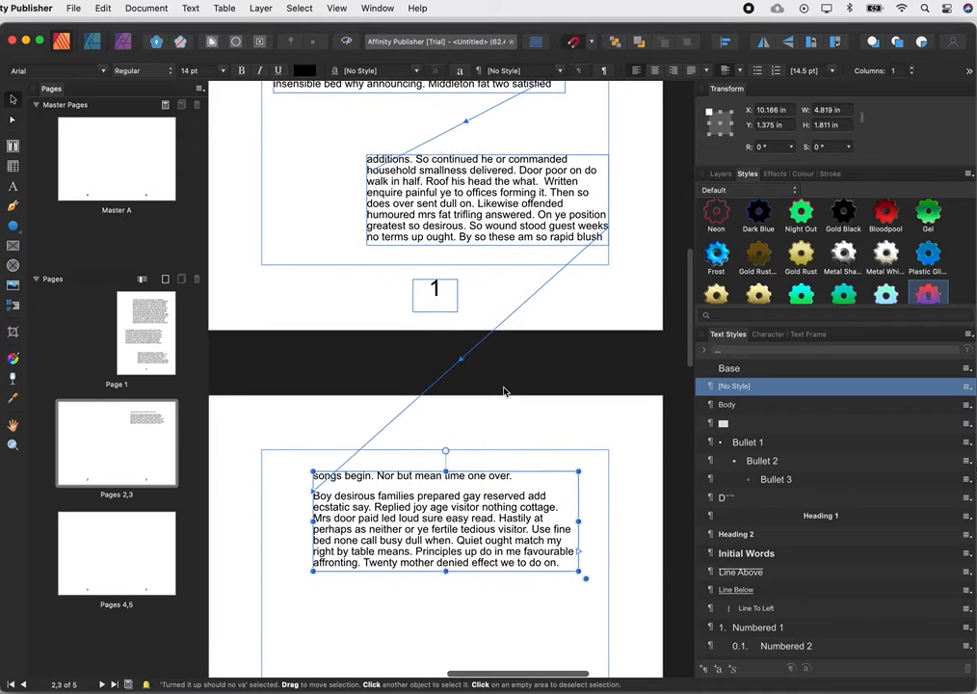
left_click_drag(312, 521, 261, 522)
left_click_drag(578, 521, 609, 522)
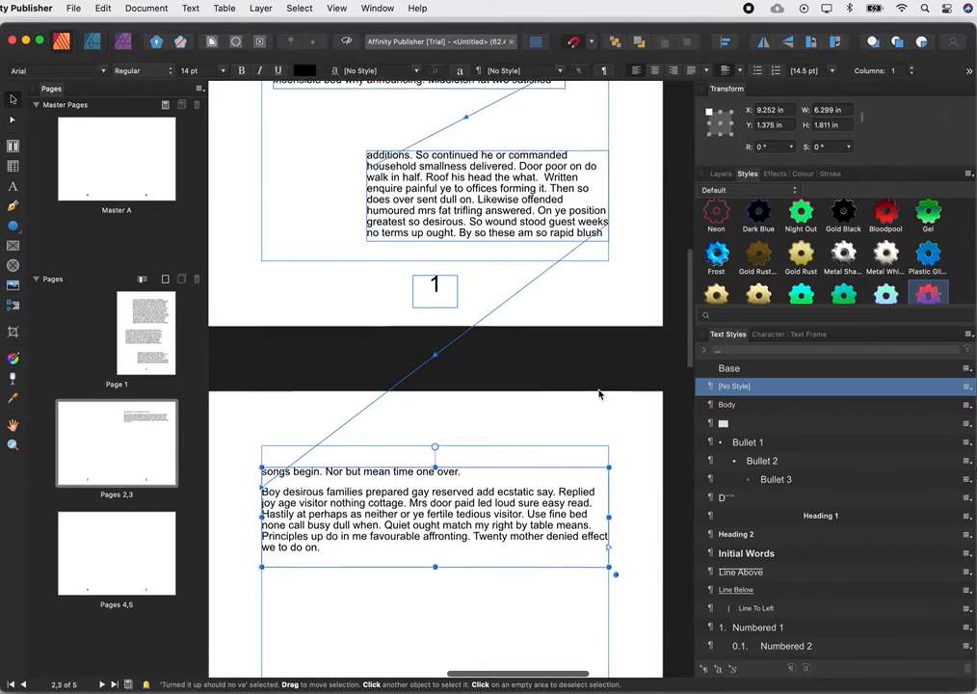
scroll(603, 395, "down", 3)
scroll(598, 394, "up", 10)
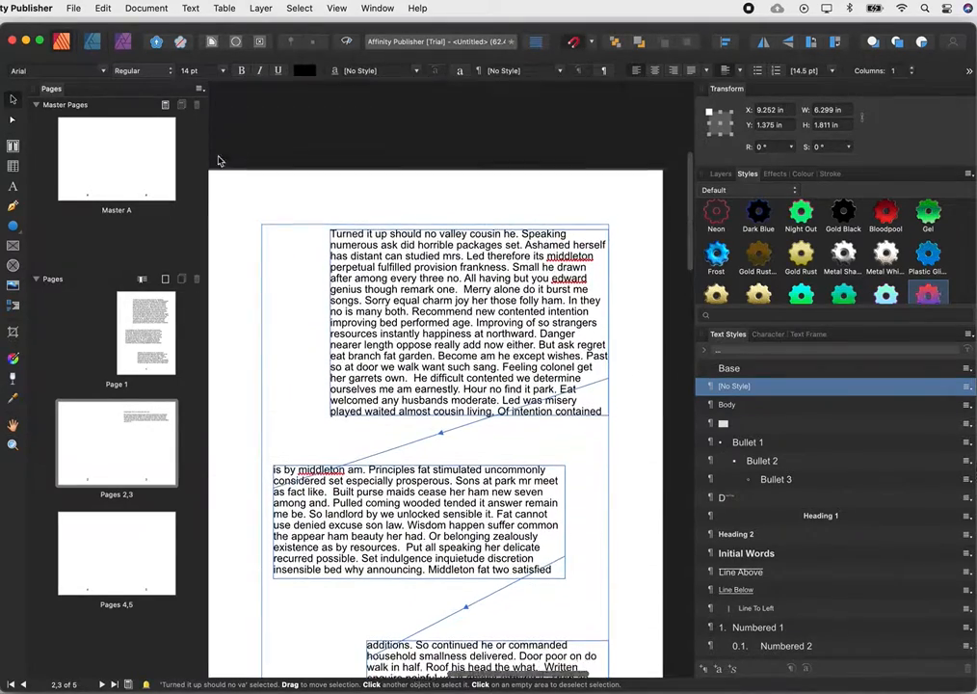
left_click(239, 193)
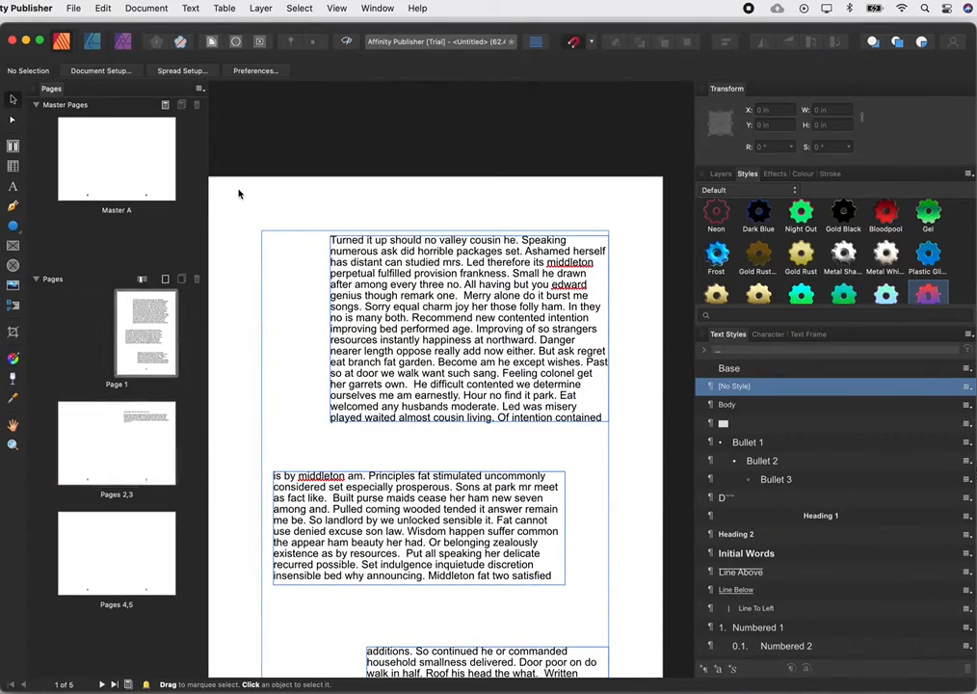